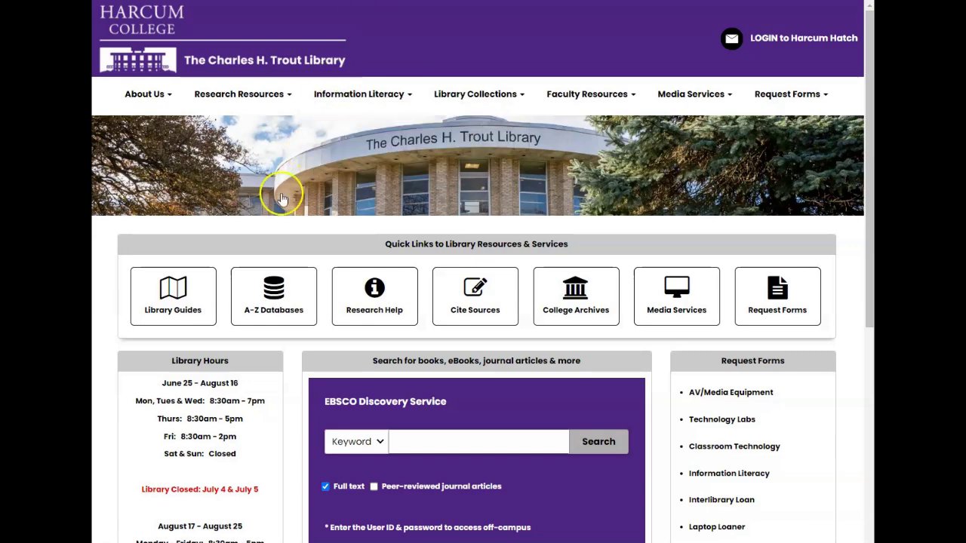
# - From the library's A-Z Databases list, filter to the letter E and open the Exploring Race in Society database
pyautogui.click(243, 321)
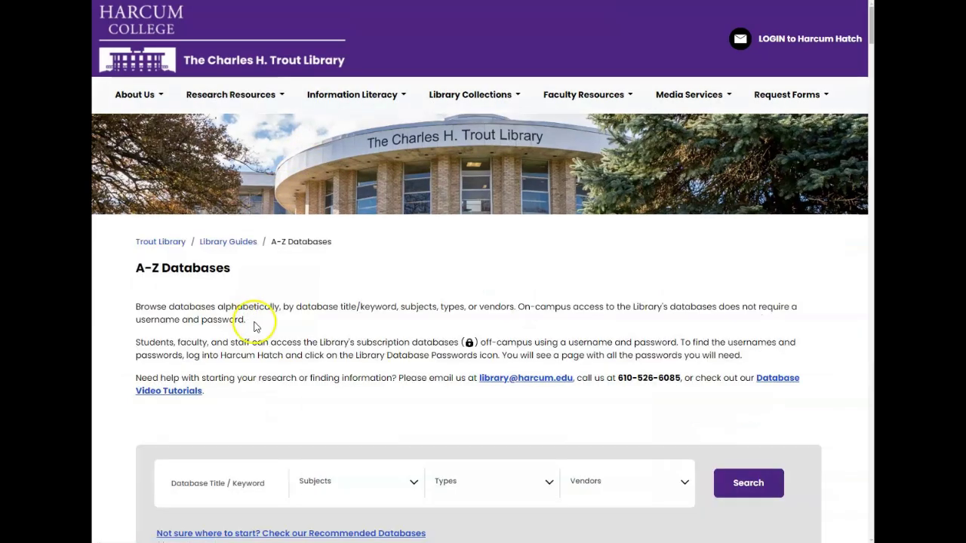
pyautogui.scroll(-2, 260, 332)
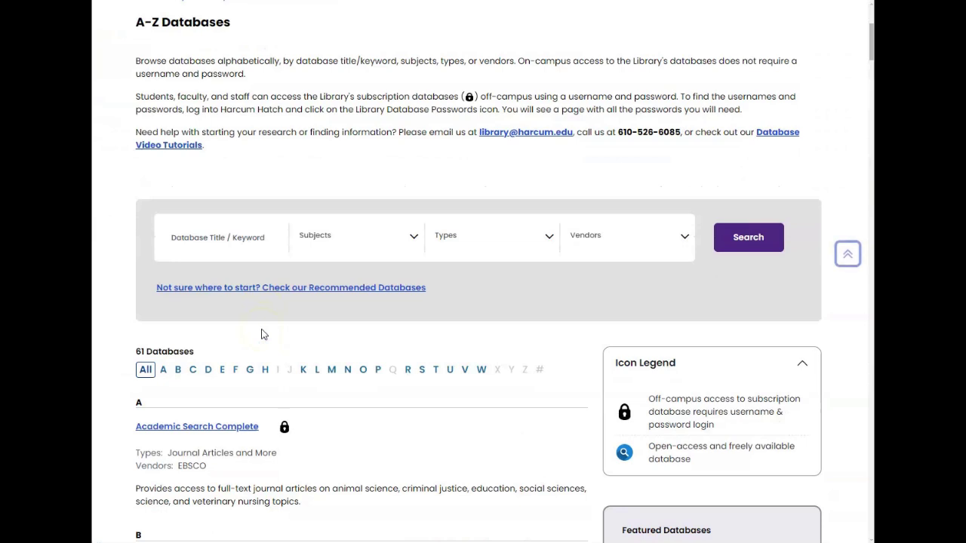
pyautogui.click(222, 373)
pyautogui.scroll(-3, 260, 385)
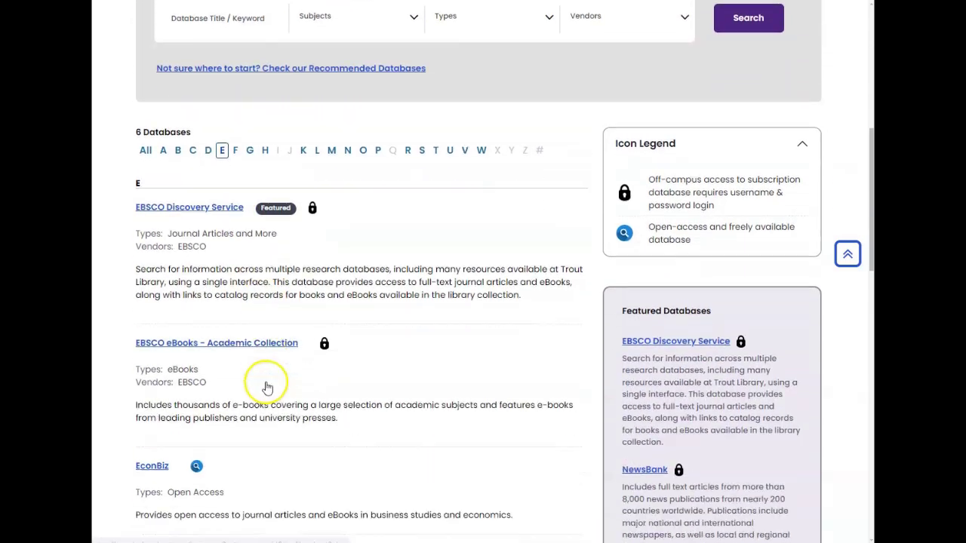
pyautogui.scroll(-5, 267, 388)
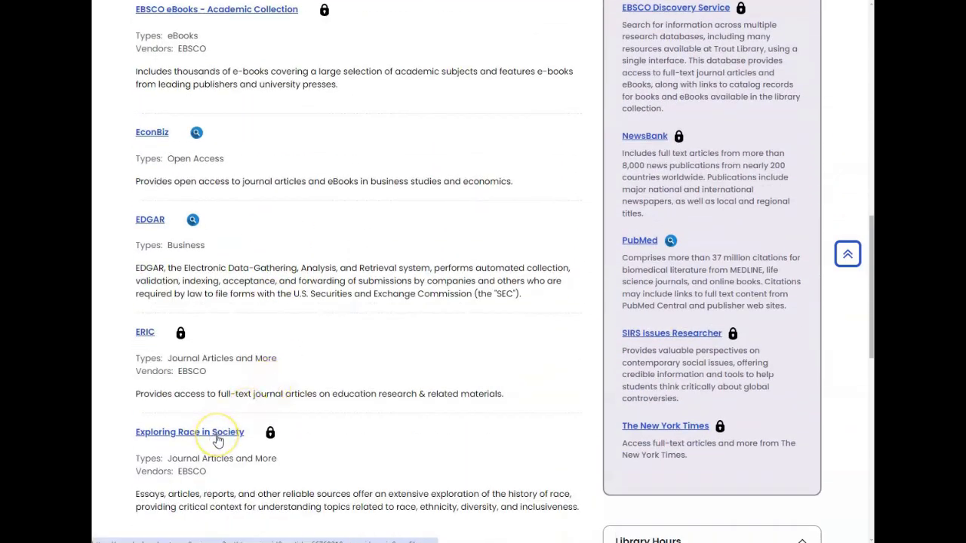
pyautogui.click(187, 440)
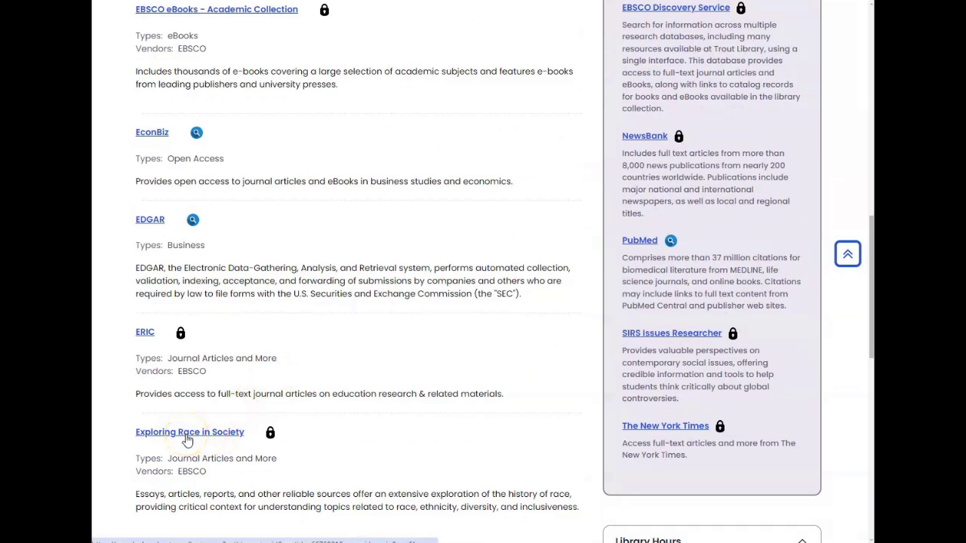
pyautogui.click(195, 437)
pyautogui.click(196, 437)
# - Examine the publication date ranges available for limiting a search in the database
pyautogui.scroll(-2, 554, 302)
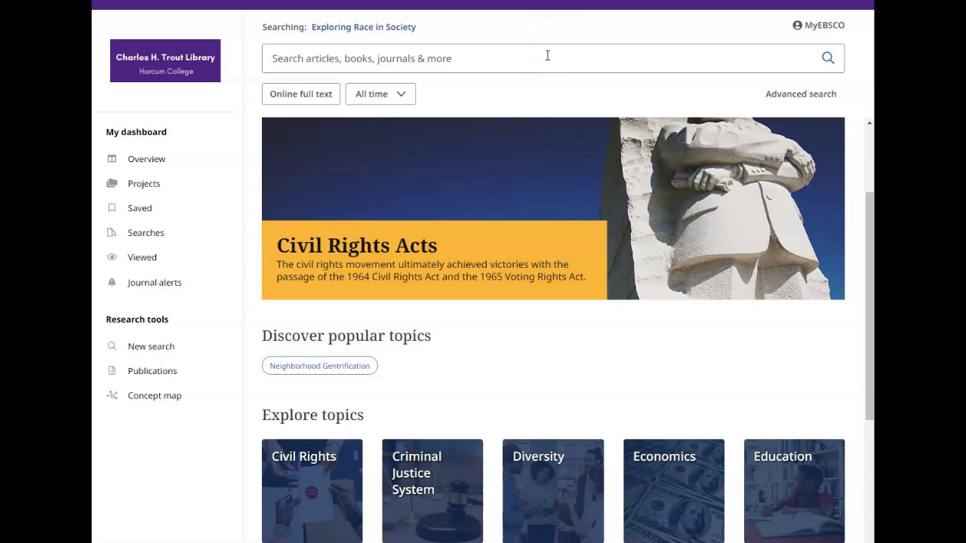
pyautogui.click(402, 96)
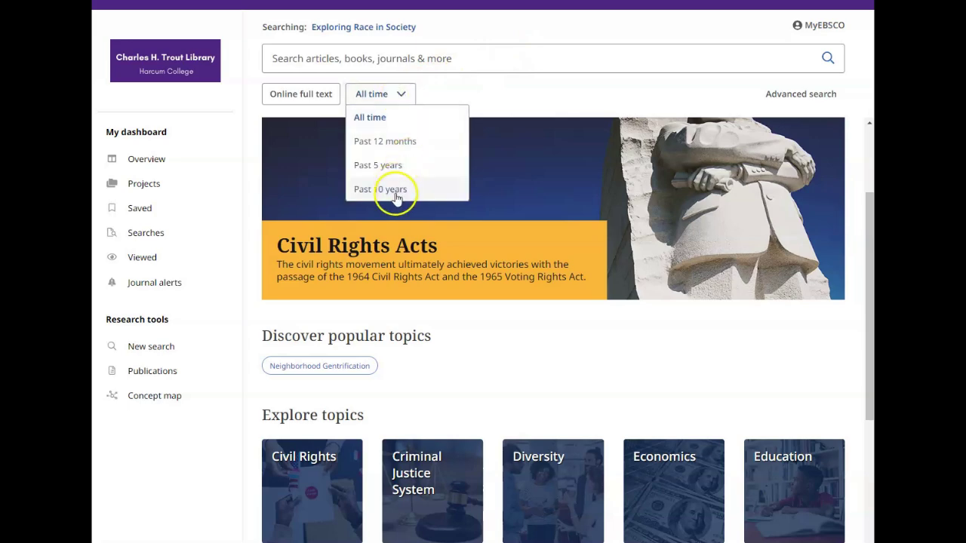
pyautogui.click(411, 94)
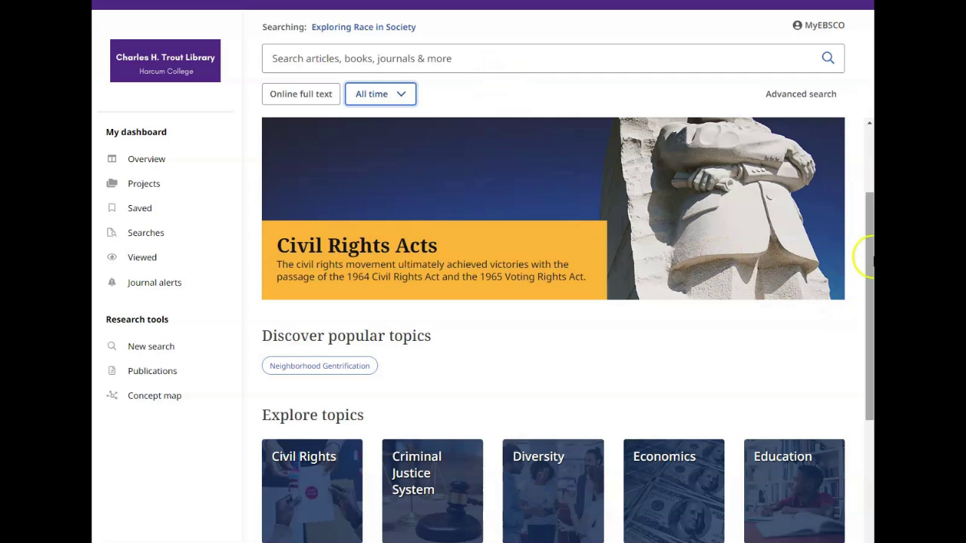
# - Explore the Criminal Justice System topic and open the results for its Policing subtopic
pyautogui.scroll(-2, 868, 257)
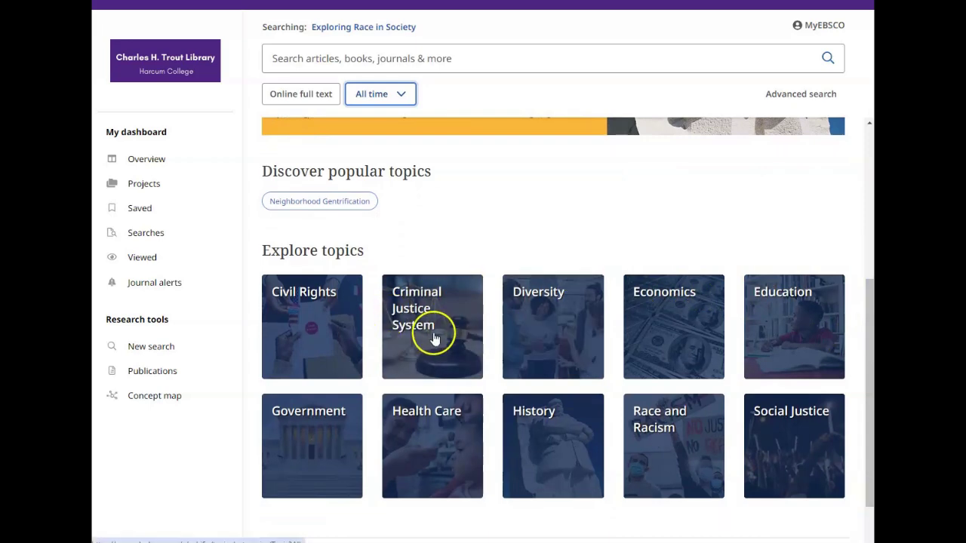
pyautogui.click(424, 320)
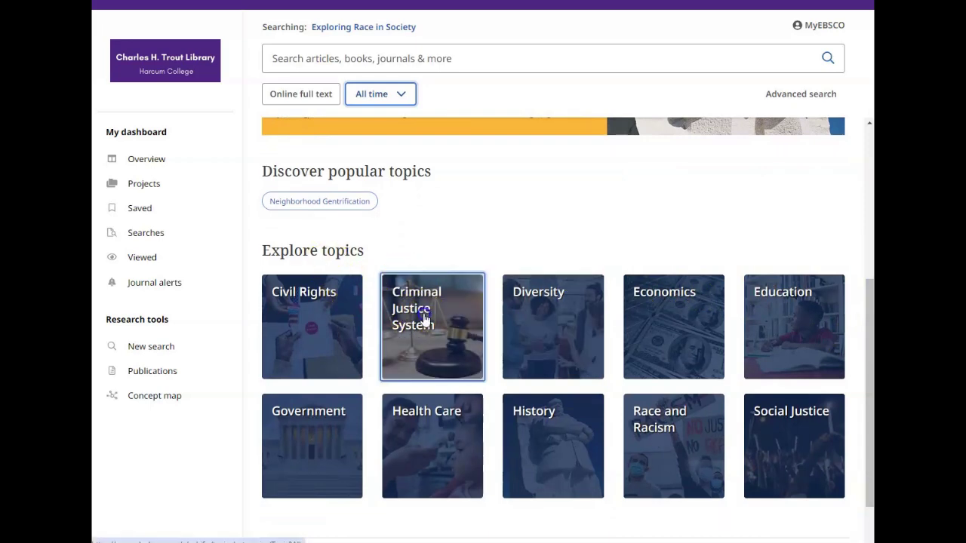
pyautogui.scroll(-1, 432, 363)
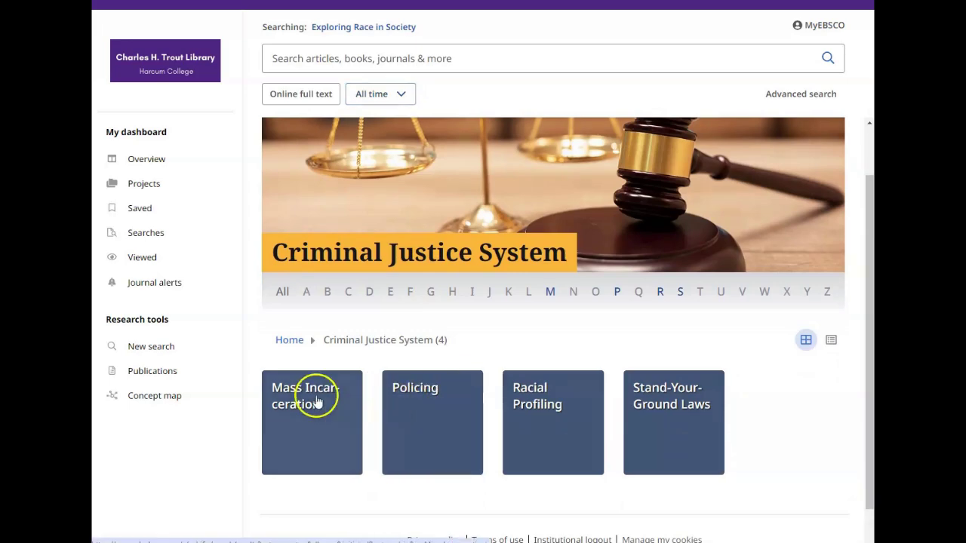
pyautogui.click(402, 404)
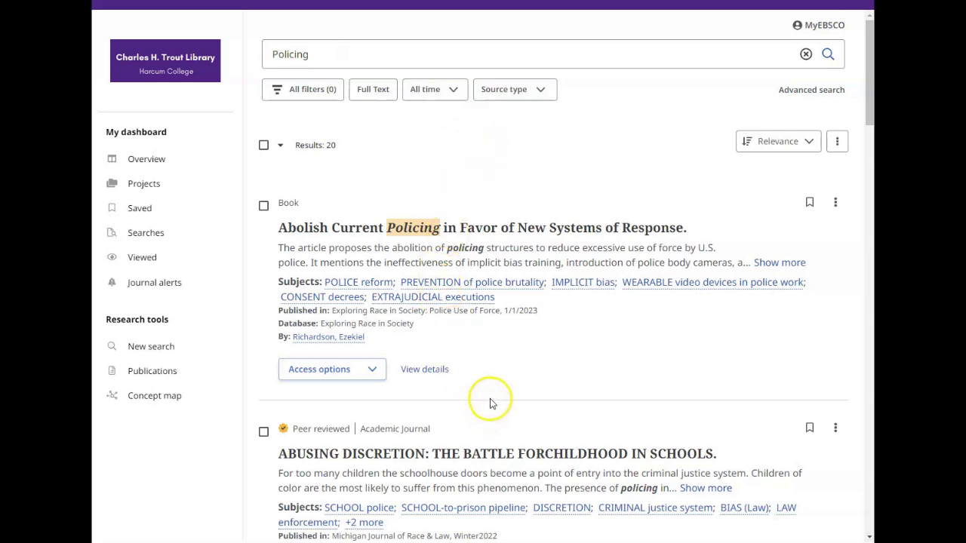
# - Replace the search term Policing with "gentrification", run the search and highlight the result count
pyautogui.click(352, 57)
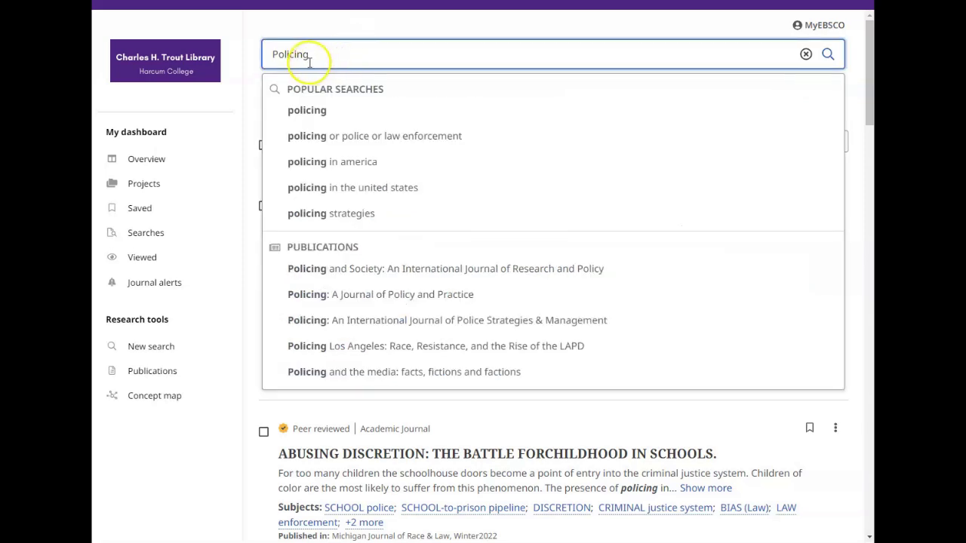
pyautogui.press('BackSpace')
pyautogui.press('BackSpace')
pyautogui.press('BackSpace')
pyautogui.press('BackSpace')
pyautogui.press('BackSpace')
pyautogui.press('BackSpace')
pyautogui.press('BackSpace')
pyautogui.press('BackSpace')
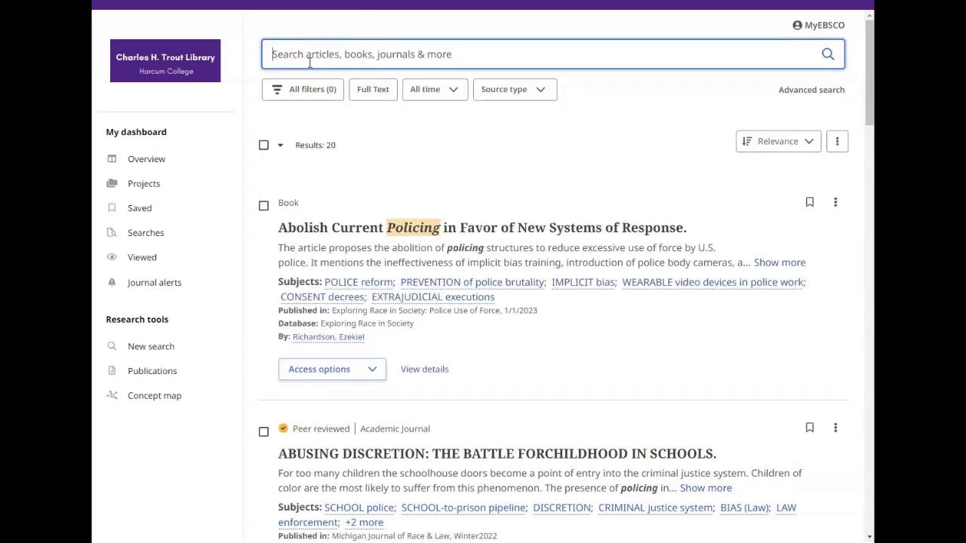
pyautogui.write('gentrification')
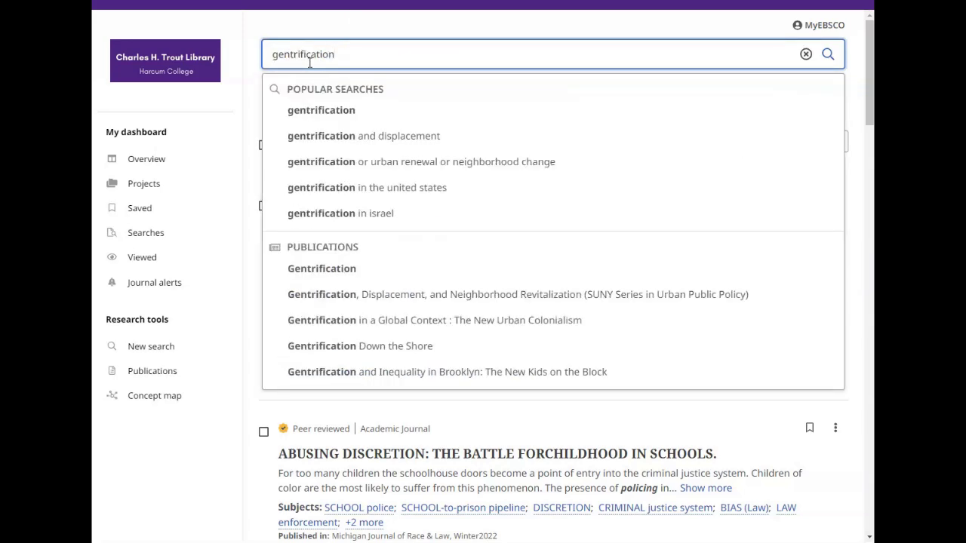
pyautogui.click(828, 54)
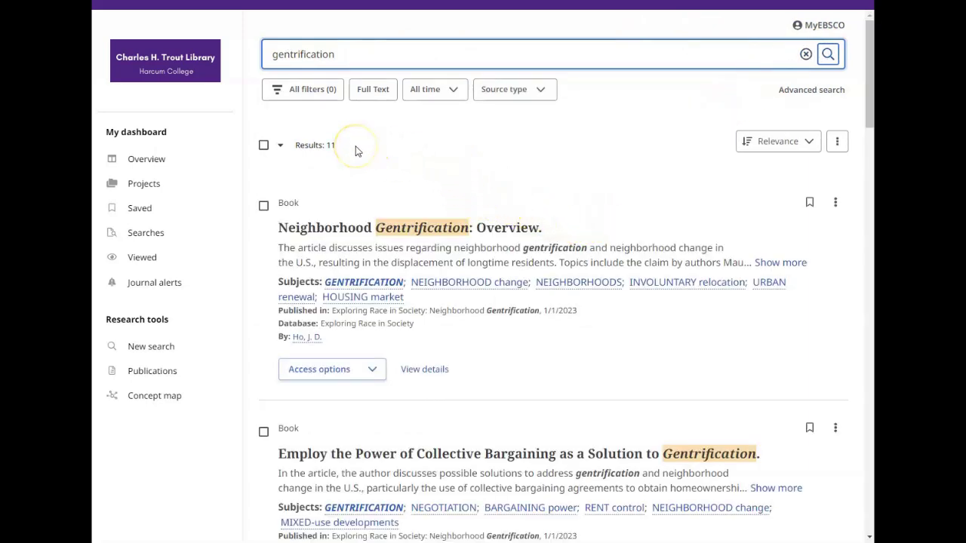
pyautogui.moveTo(340, 149); pyautogui.dragTo(297, 150)
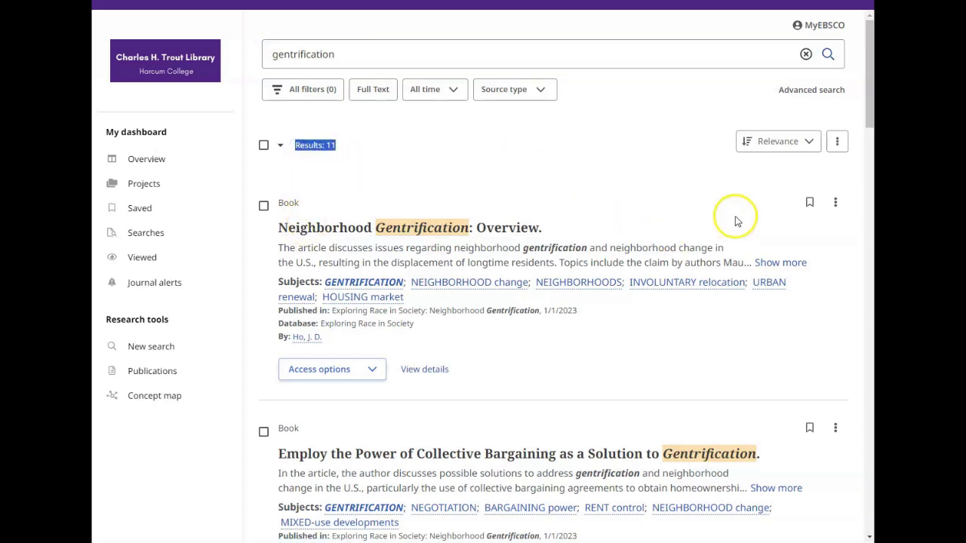
# - Sort the gentrification results by Date newest and point out the source type of the first result
pyautogui.click(809, 146)
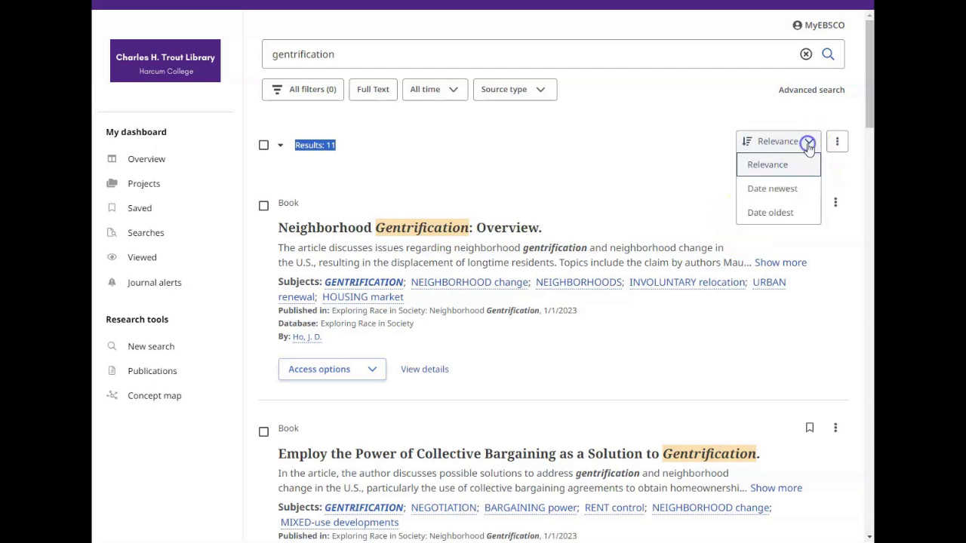
pyautogui.click(759, 191)
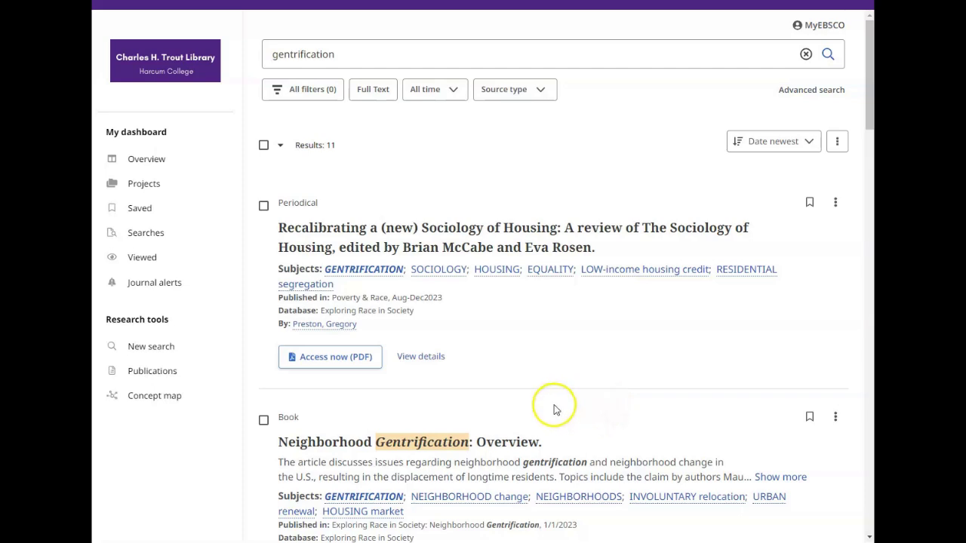
pyautogui.click(342, 178)
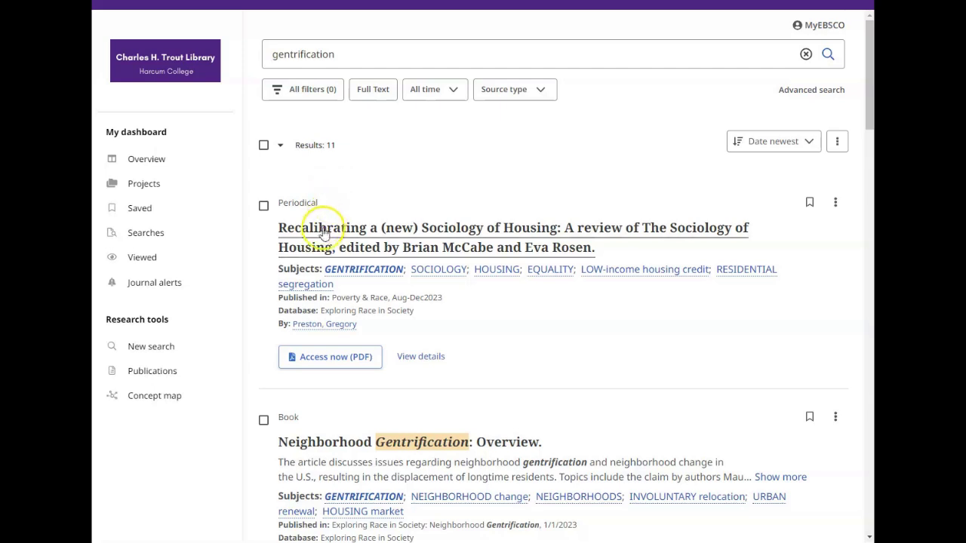
pyautogui.click(315, 202)
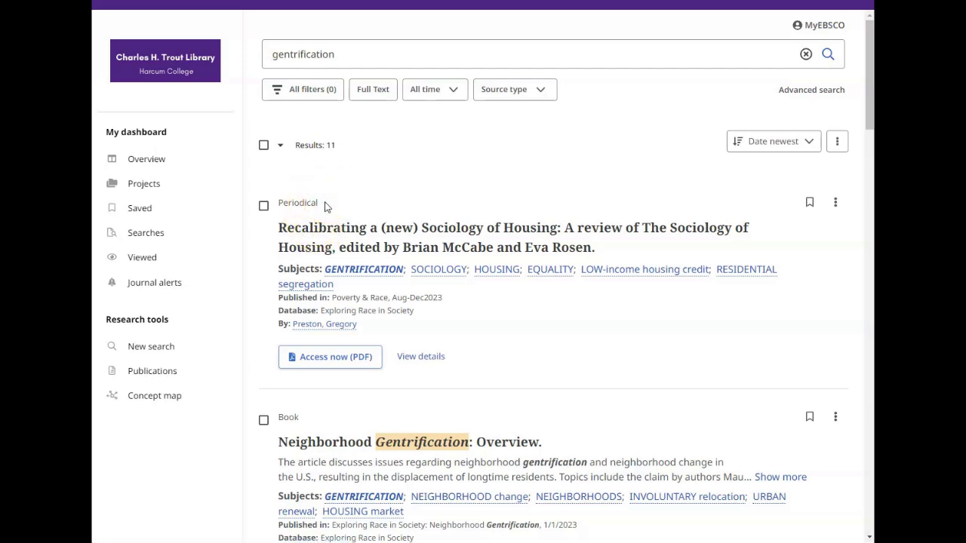
# - Limit the gentrification results to the Magazines source type
pyautogui.click(540, 92)
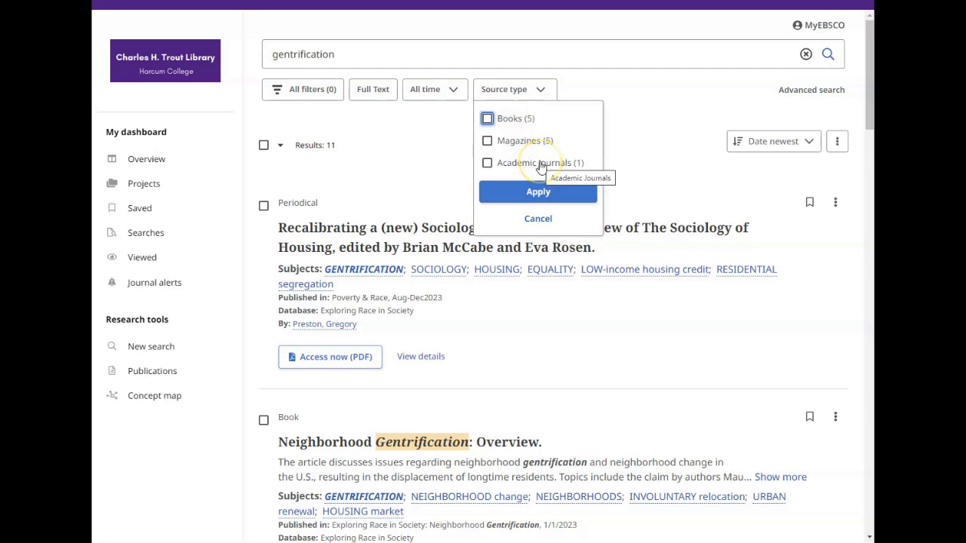
pyautogui.click(488, 143)
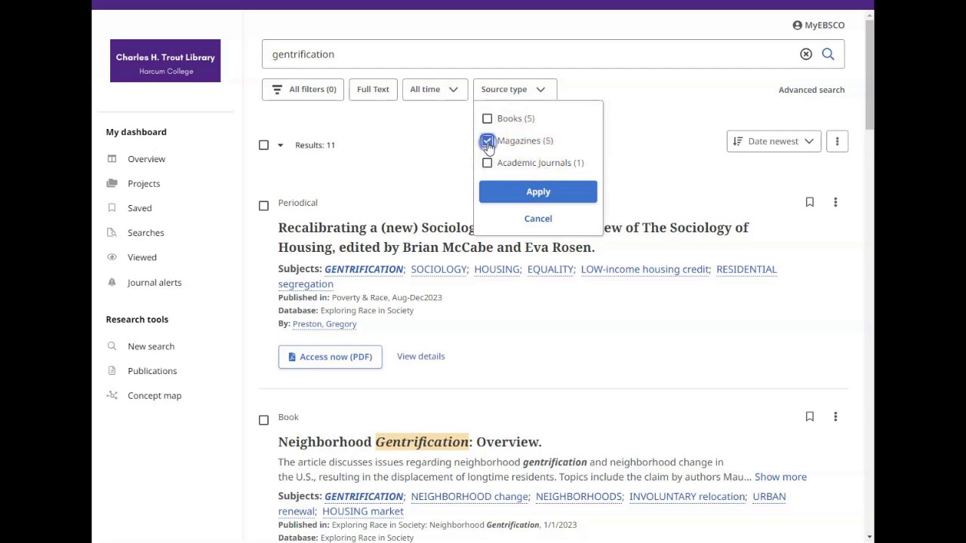
pyautogui.click(536, 194)
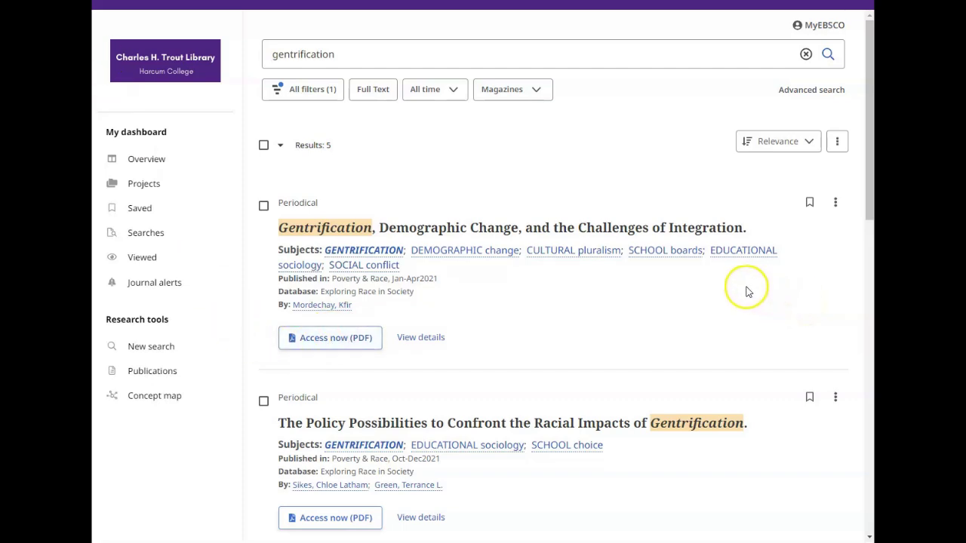
# - Open the article "Gentrification, Demographic Change, and the Challenges of Integration", copy its APA 7th Edition citation to the clipboard and close the citation window
pyautogui.click(639, 237)
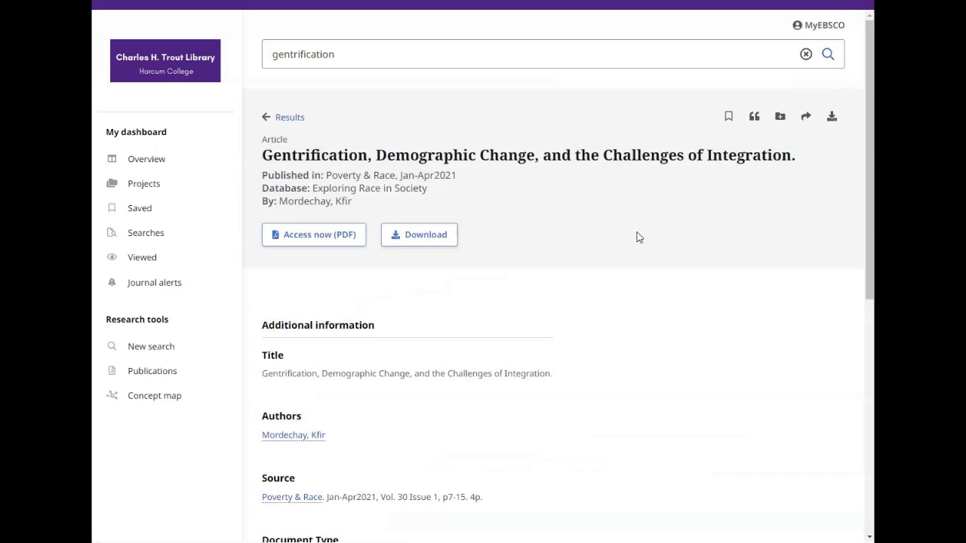
pyautogui.click(757, 120)
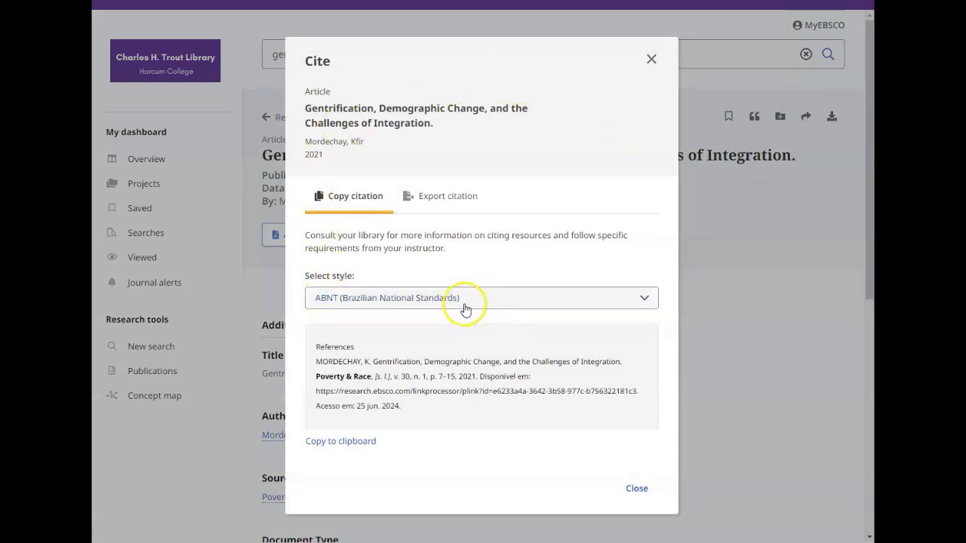
pyautogui.click(457, 303)
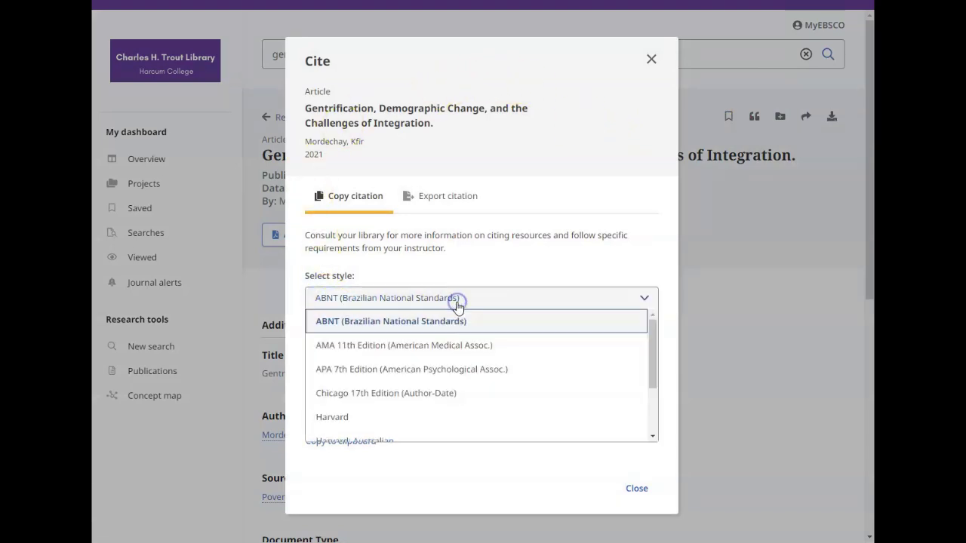
pyautogui.click(497, 381)
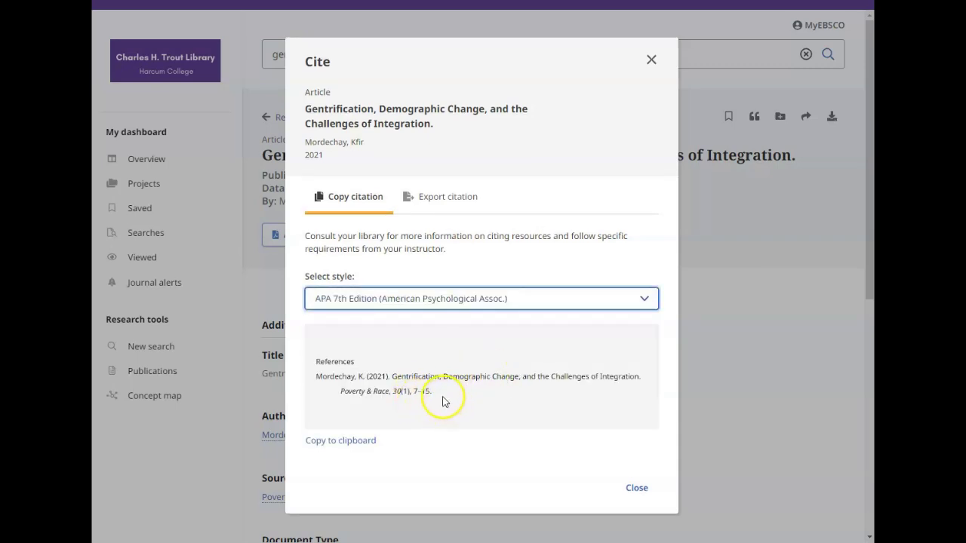
pyautogui.moveTo(441, 397); pyautogui.dragTo(314, 382)
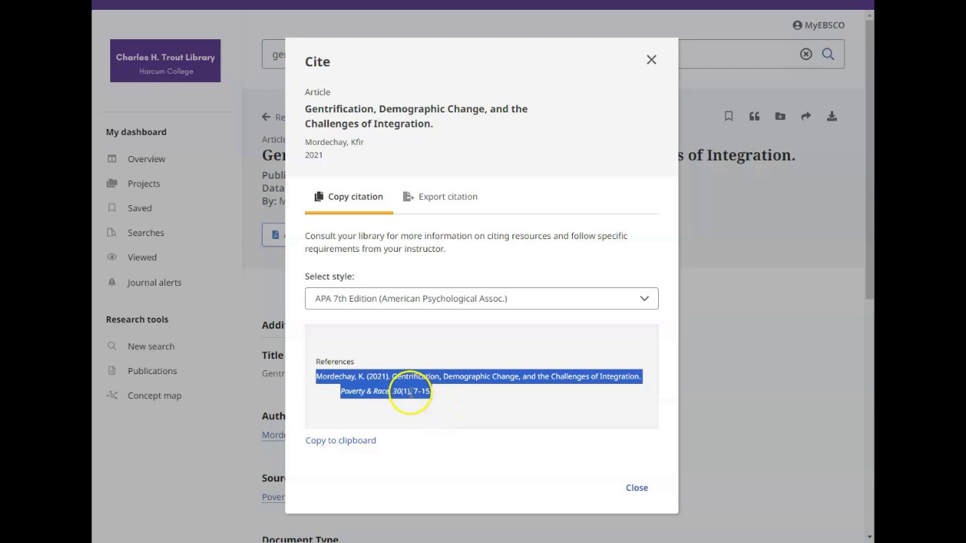
pyautogui.click(343, 441)
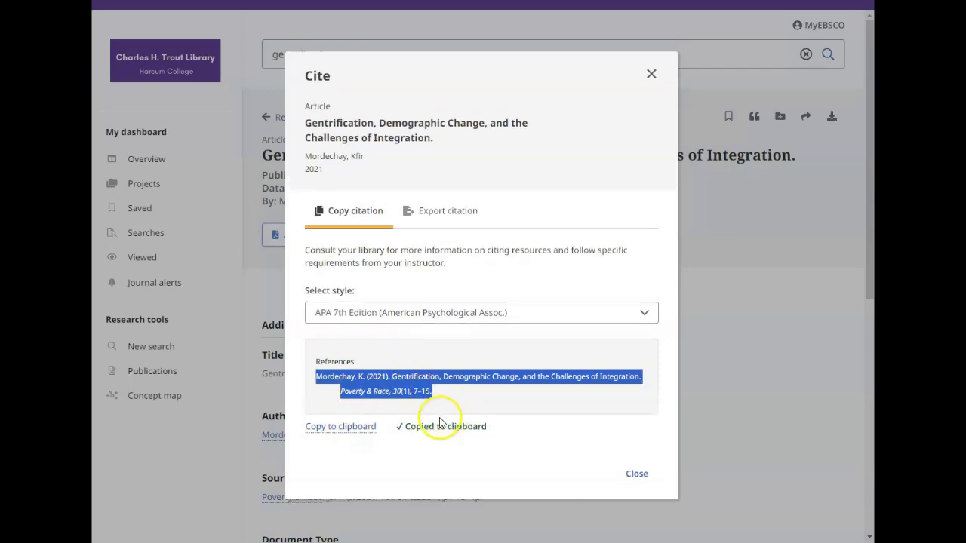
pyautogui.click(634, 478)
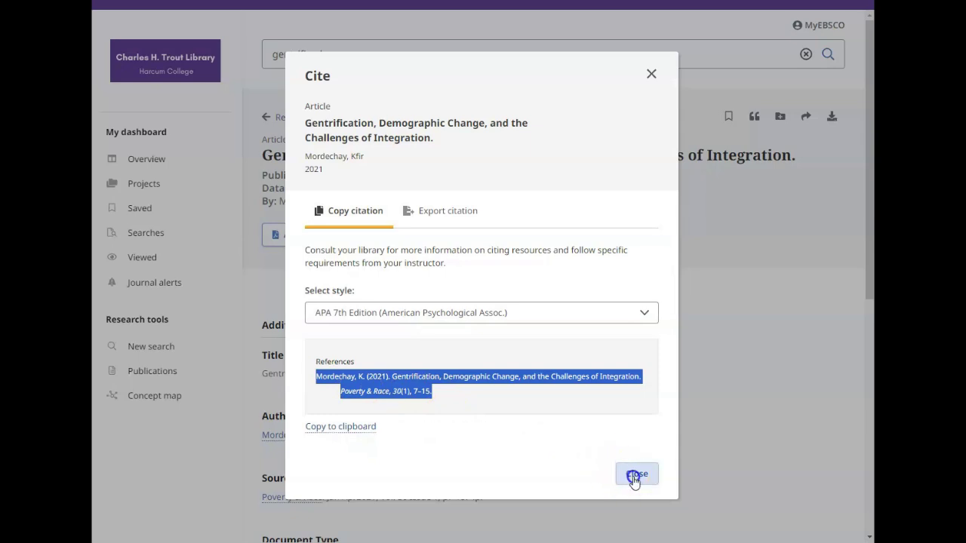